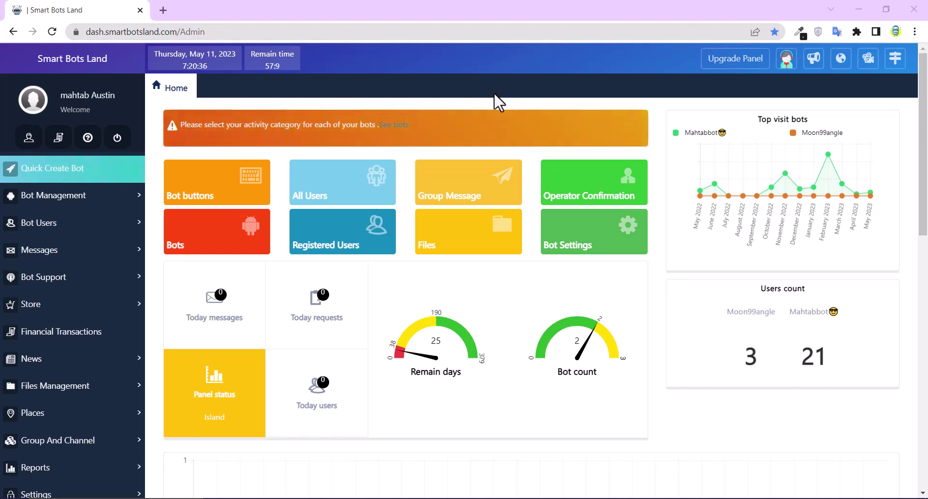
Open Mahtabbot's register Form-Maker button for editing and scroll down to its List Process steps.
left_click(265, 183)
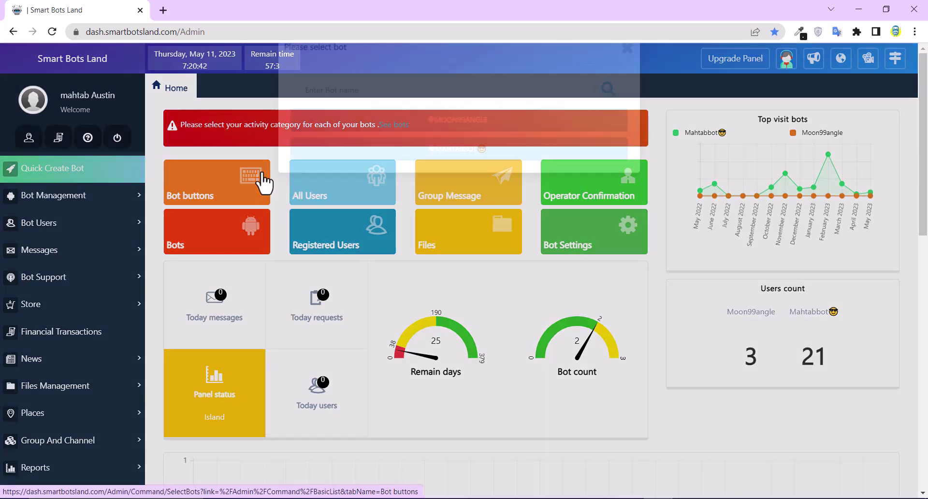
left_click(438, 180)
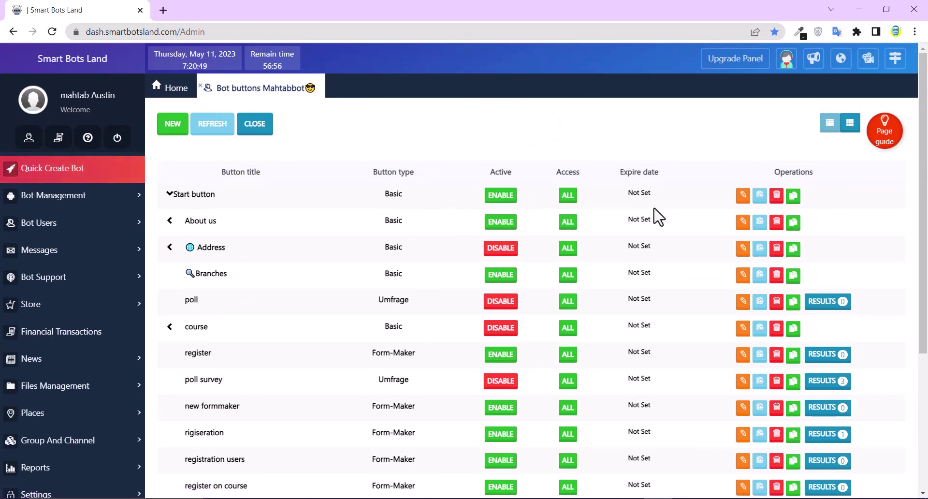
scroll(658, 217, "down", 1)
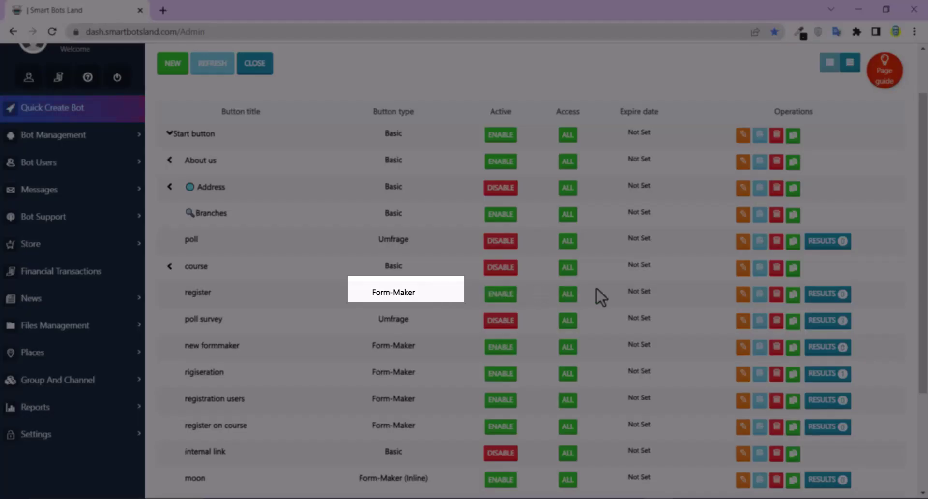
left_click(742, 296)
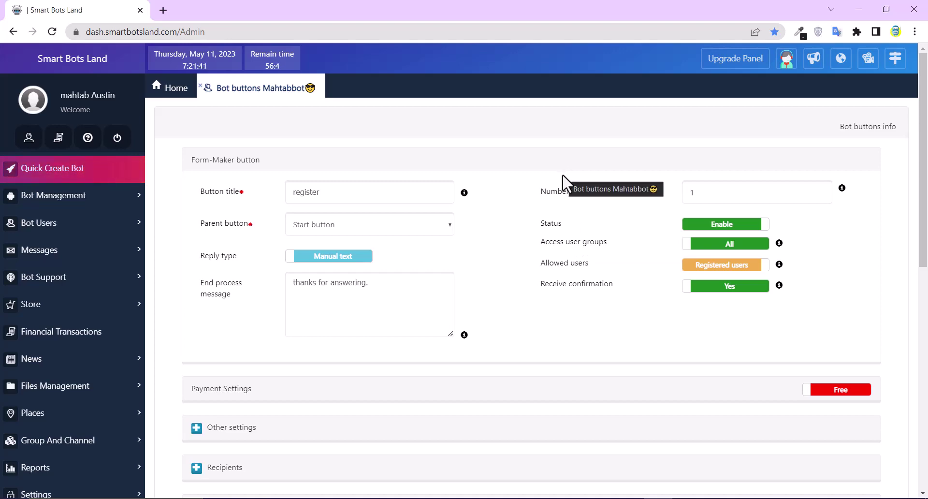
scroll(561, 191, "down", 4)
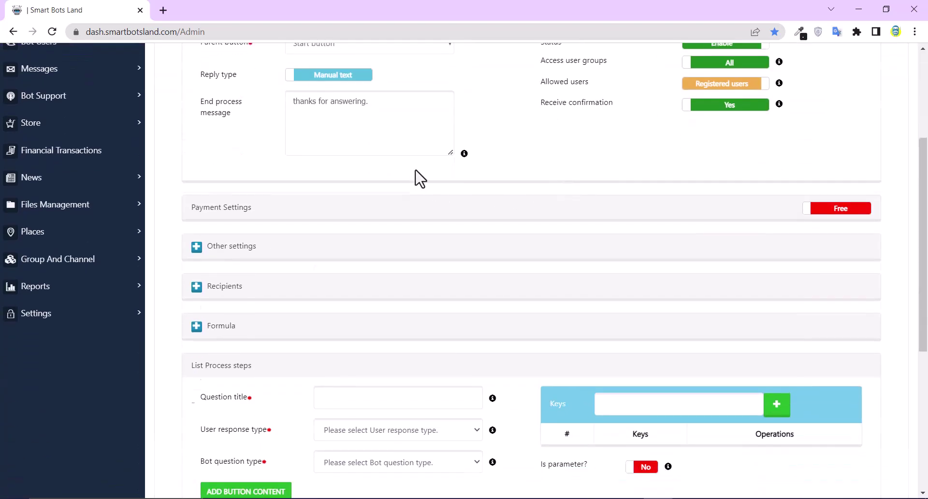
scroll(420, 179, "down", 4)
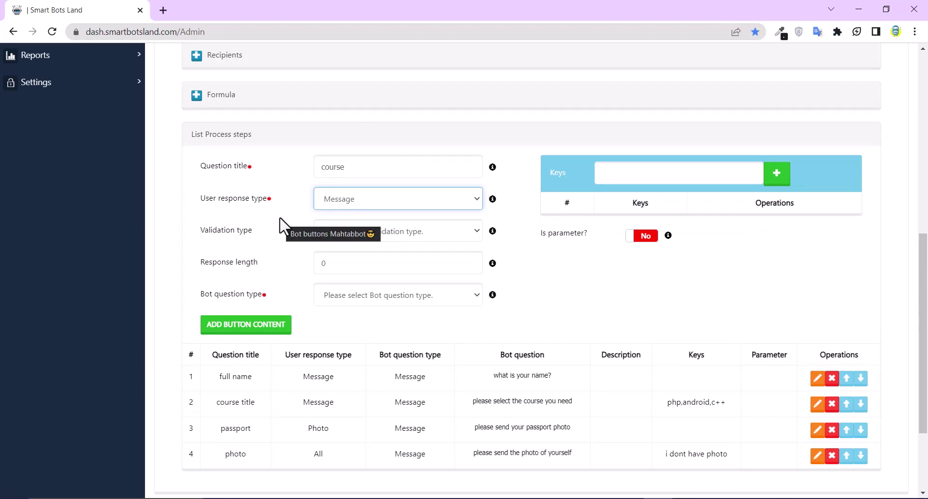
Add a weight step with Number validation, question 'how much is your weigh?' and parameter w.
left_click(421, 238)
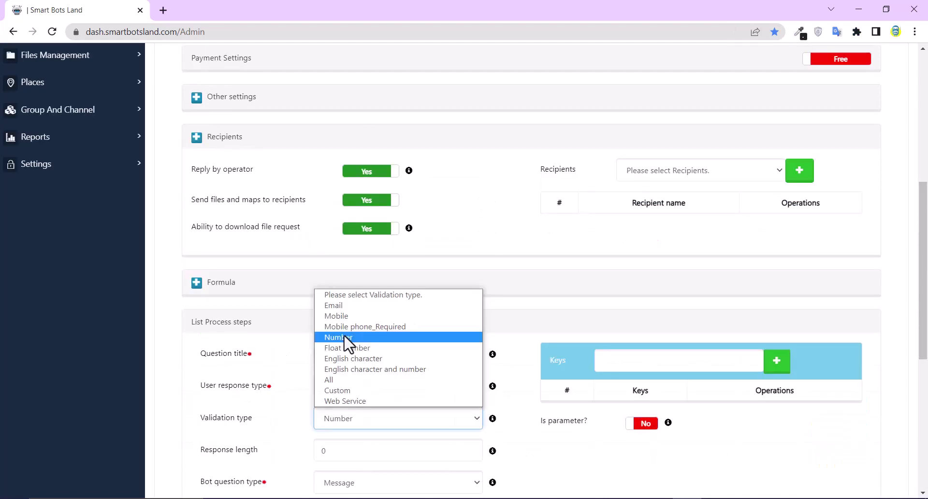
left_click(348, 345)
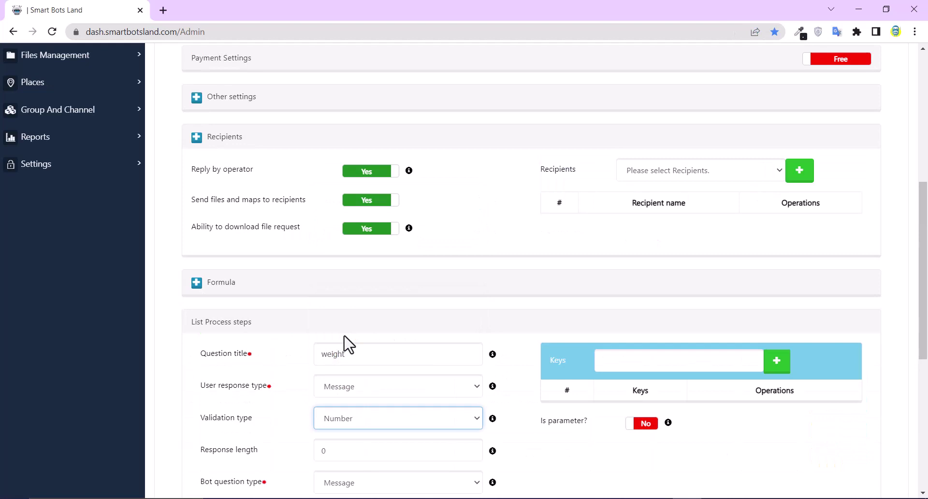
scroll(347, 345, "down", 3)
left_click(355, 391)
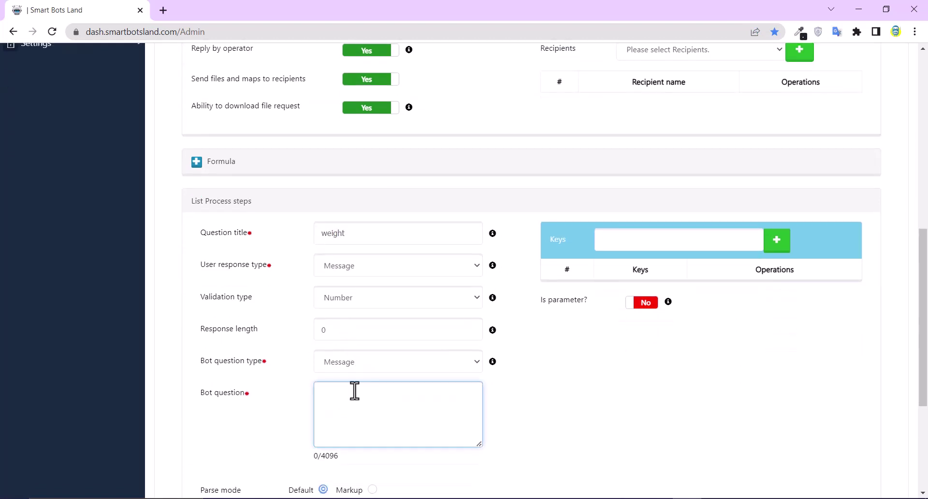
type("how much is your weigh?")
scroll(707, 176, "down", 3)
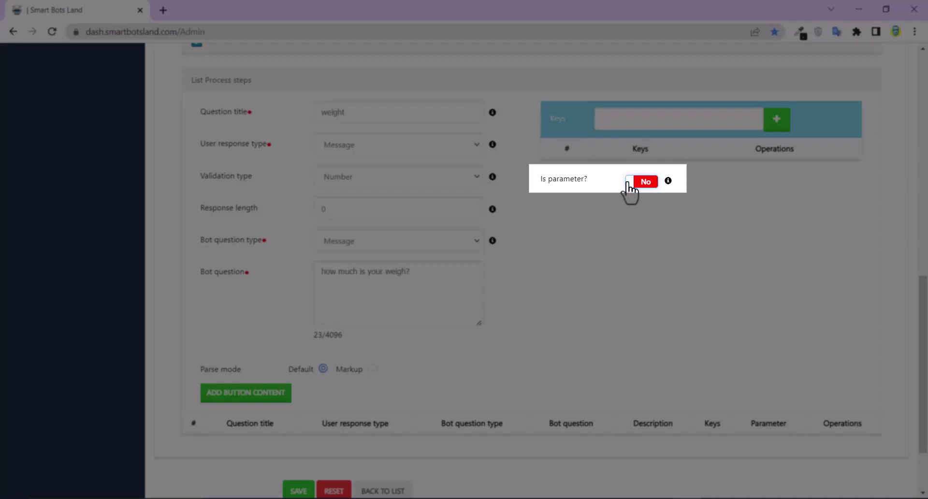
left_click(631, 182)
scroll(660, 323, "up", 3)
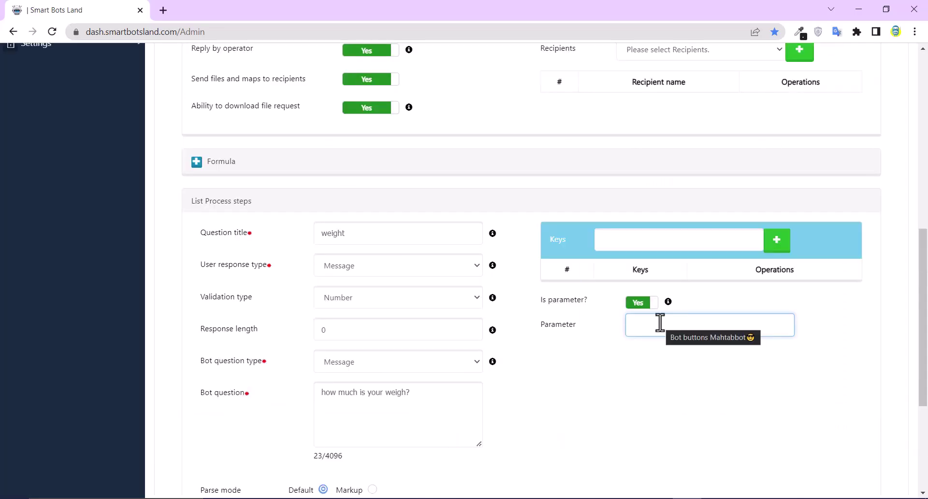
type("w")
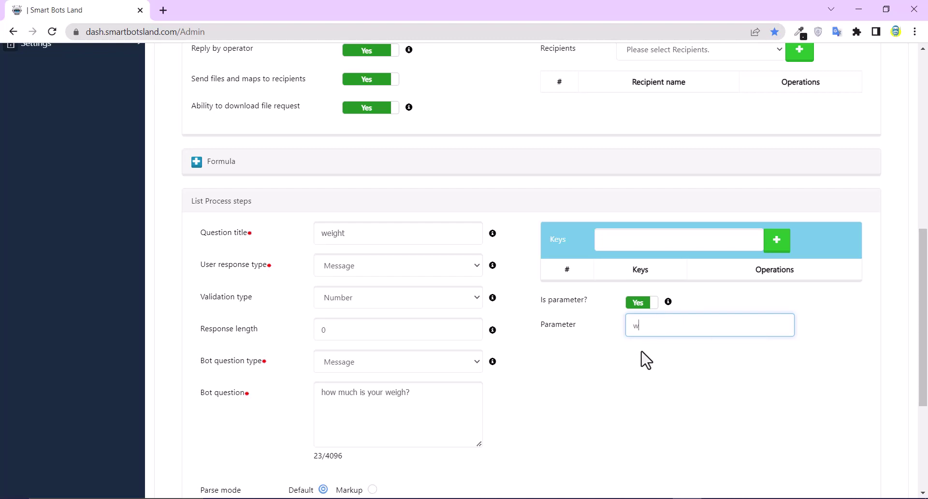
scroll(636, 359, "down", 3)
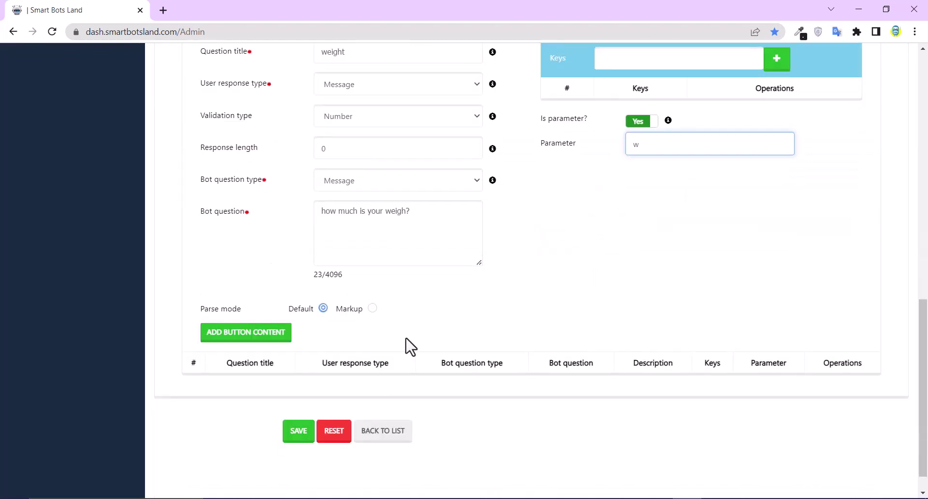
left_click(258, 336)
scroll(522, 305, "up", 6)
scroll(414, 228, "down", 3)
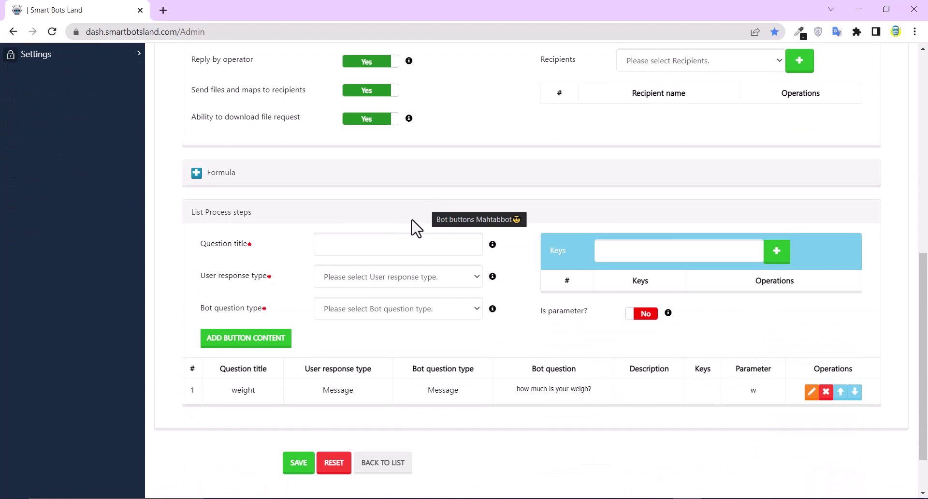
Add a 'height' step with Message response and parameter h, then expand the Formula settings.
left_click(398, 249)
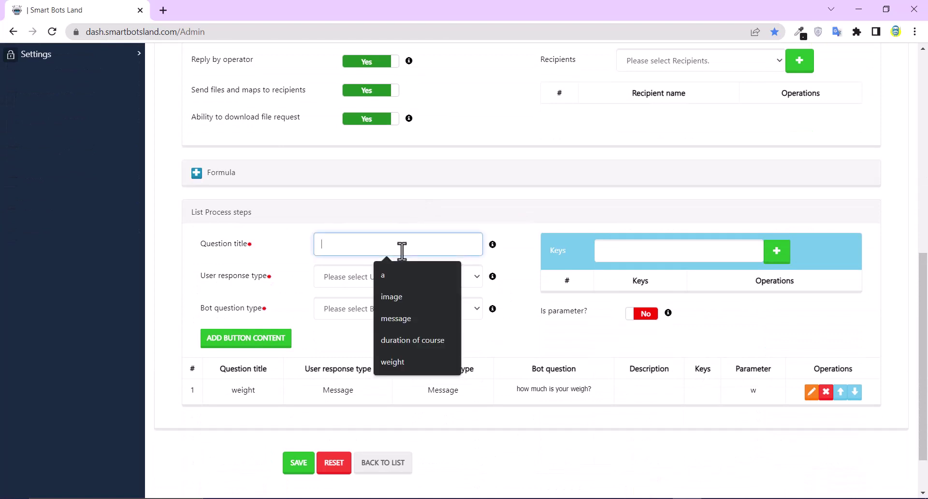
type("height")
left_click(414, 278)
left_click(425, 310)
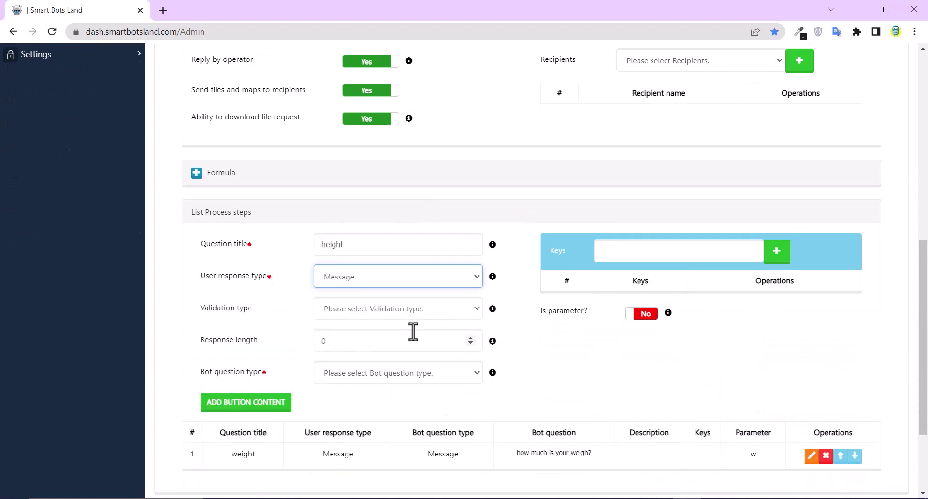
left_click(397, 310)
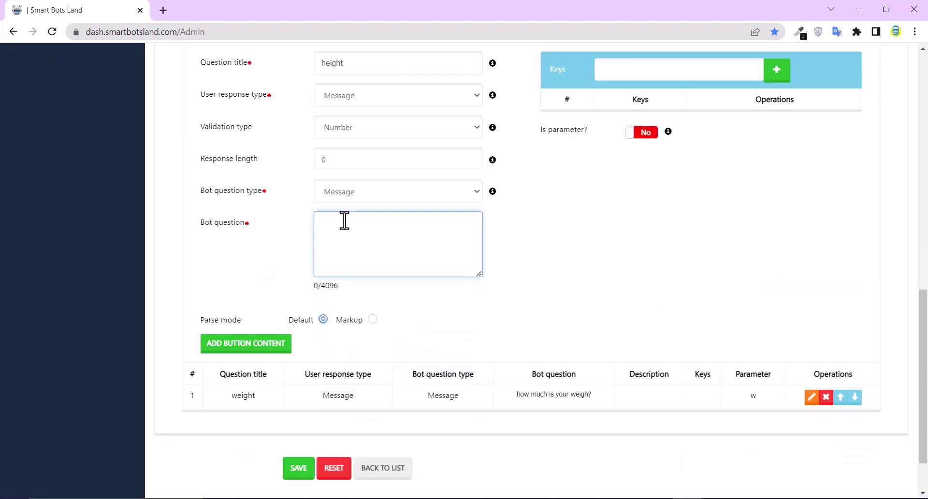
type("w")
left_click(679, 159)
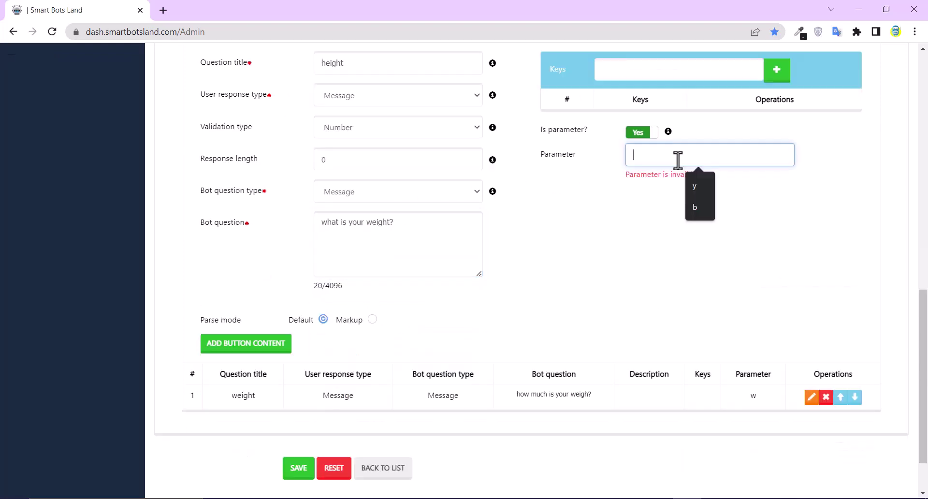
type("h")
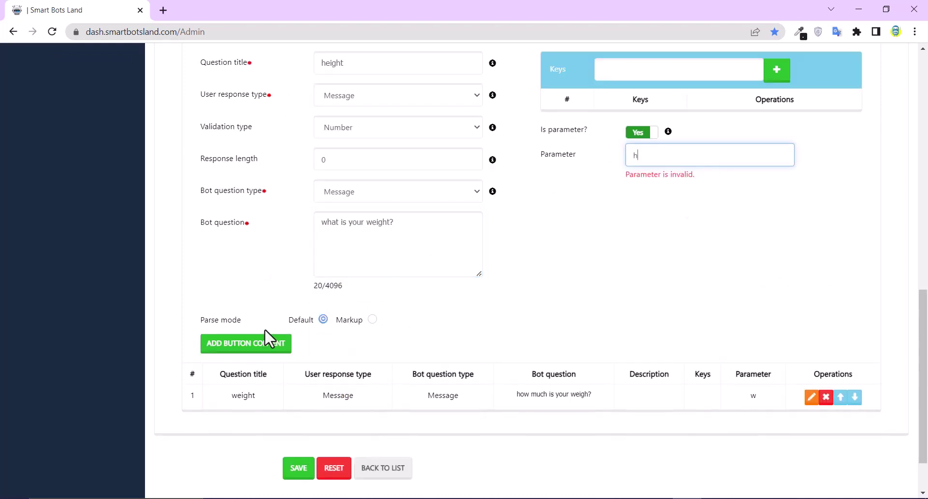
left_click(266, 345)
scroll(266, 352, "up", 5)
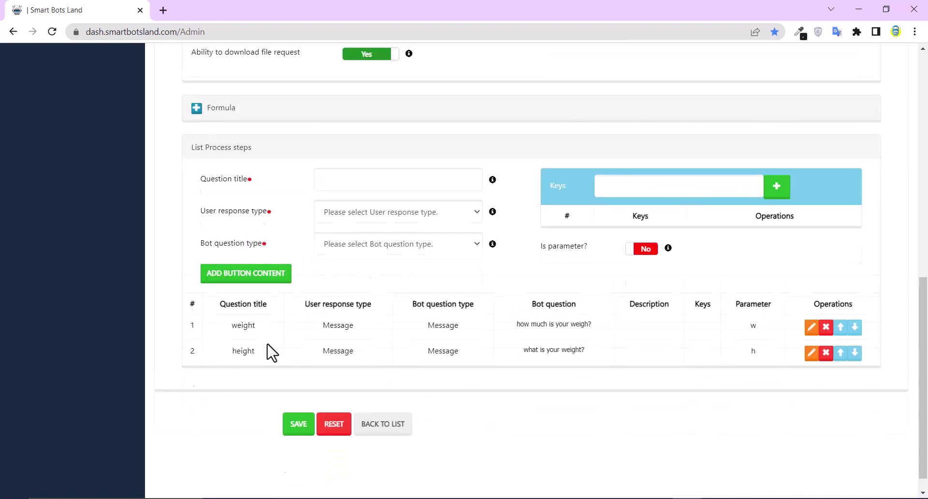
left_click(297, 267)
scroll(305, 232, "down", 2)
left_click(313, 179)
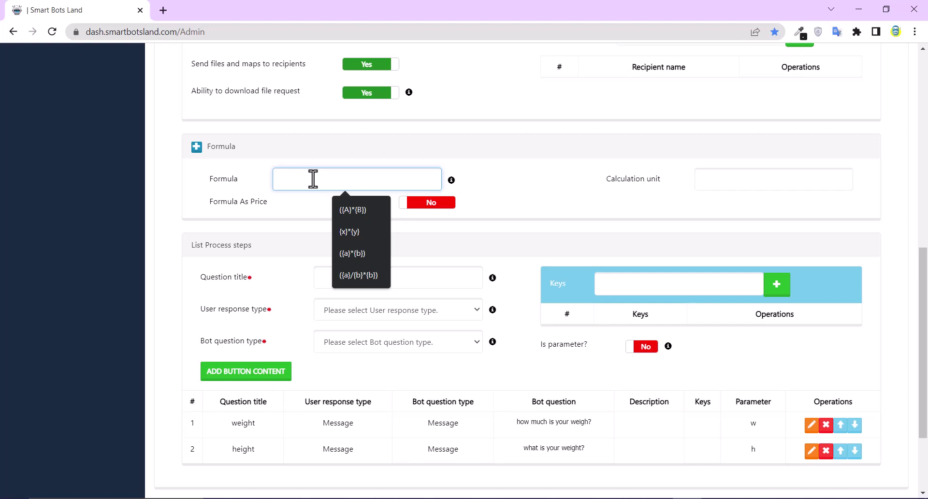
Replace the formula with the pasted {w}/({h}*{h}), deleting the kg/m2 unit text.
type("kg/m2")
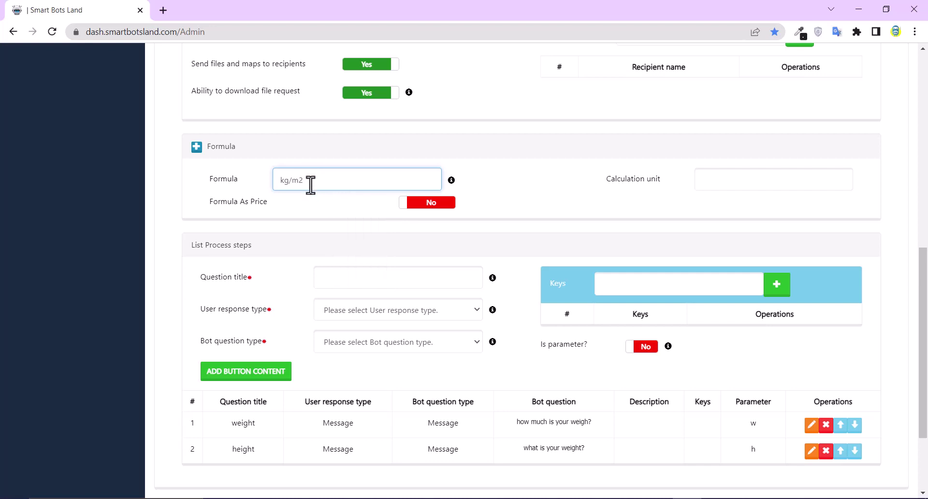
key("ctrl+a")
key("BackSpace")
type("{w}/({h}*{h})")
type("kg/m2")
double_click(363, 180)
left_click(318, 183)
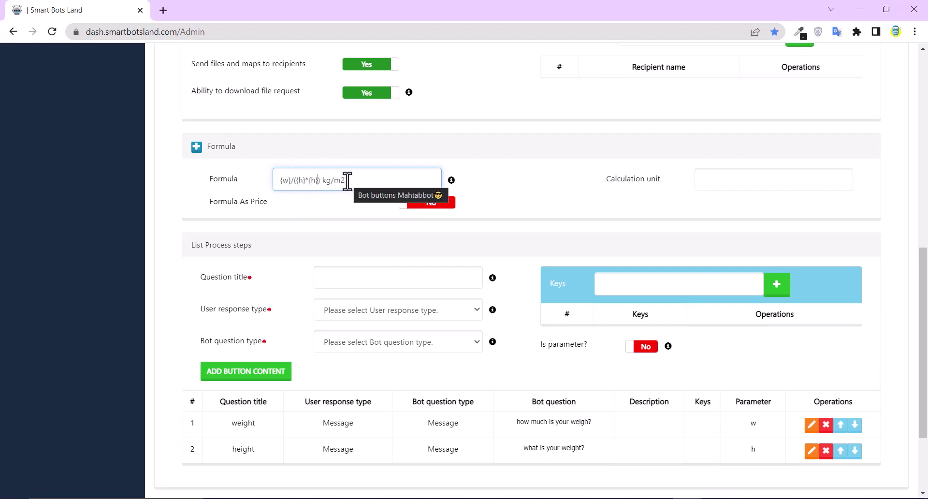
left_click_drag(347, 181, 323, 181)
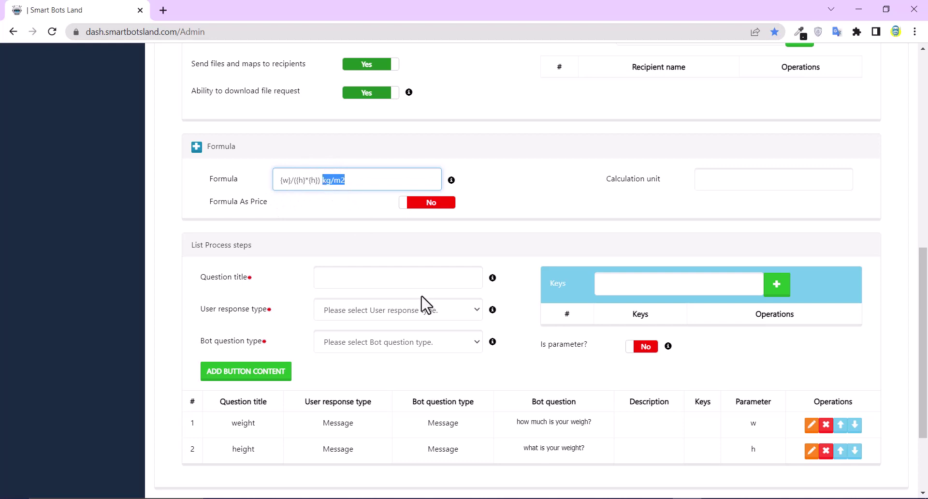
key("BackSpace")
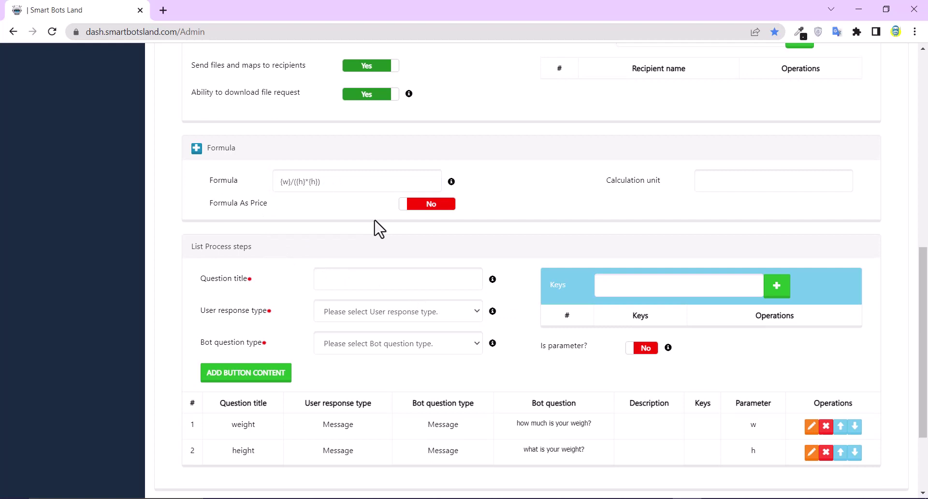
Toggle Formula As Price on and back off, leaving it at No.
left_click(405, 209)
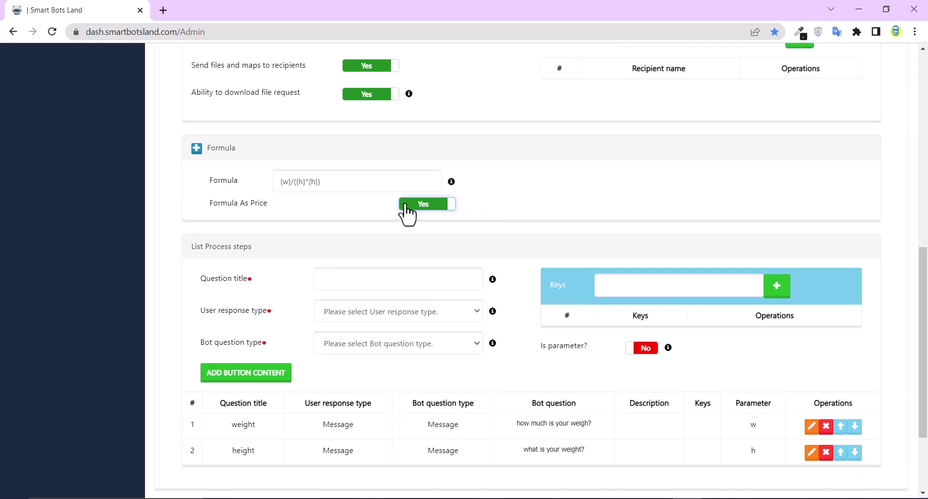
left_click(408, 205)
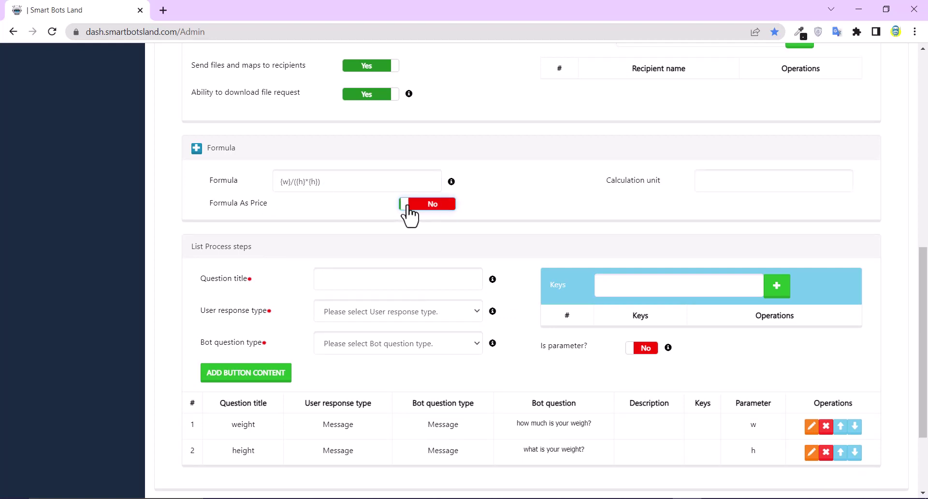
scroll(420, 238, "up", 8)
Append 'your BMA:' to the end process message and save the button.
scroll(415, 231, "up", 2)
left_click(379, 291)
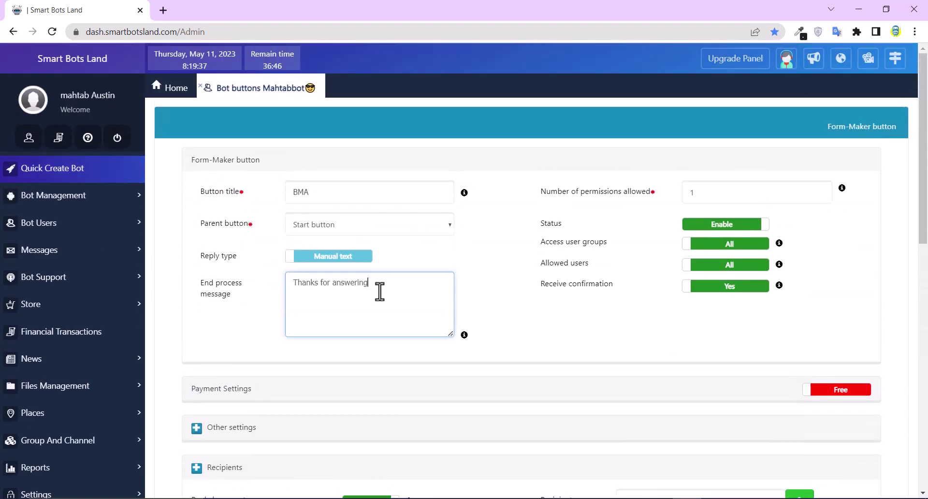
type("your BMA")
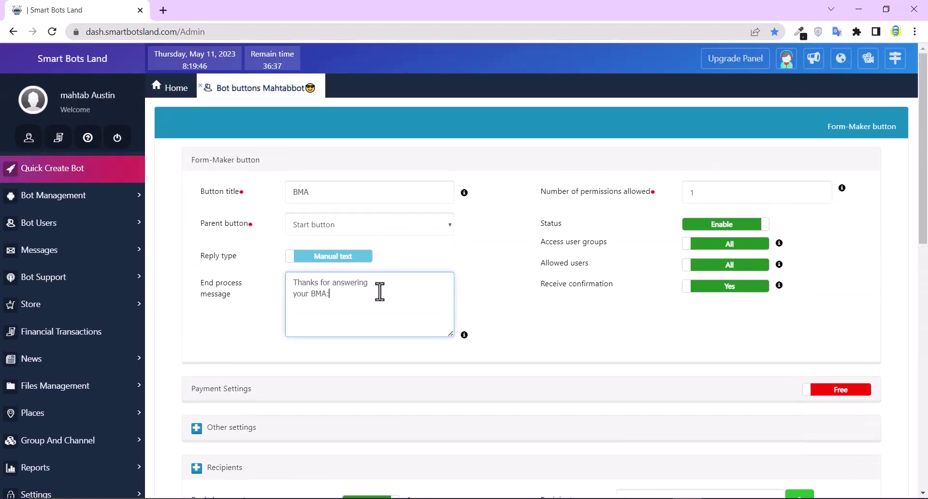
type(":")
scroll(353, 325, "down", 1)
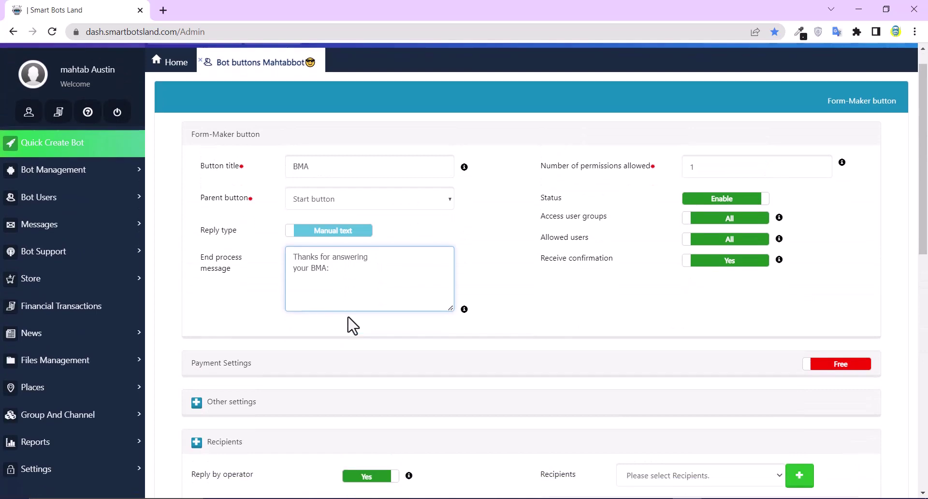
scroll(353, 325, "down", 10)
left_click(302, 412)
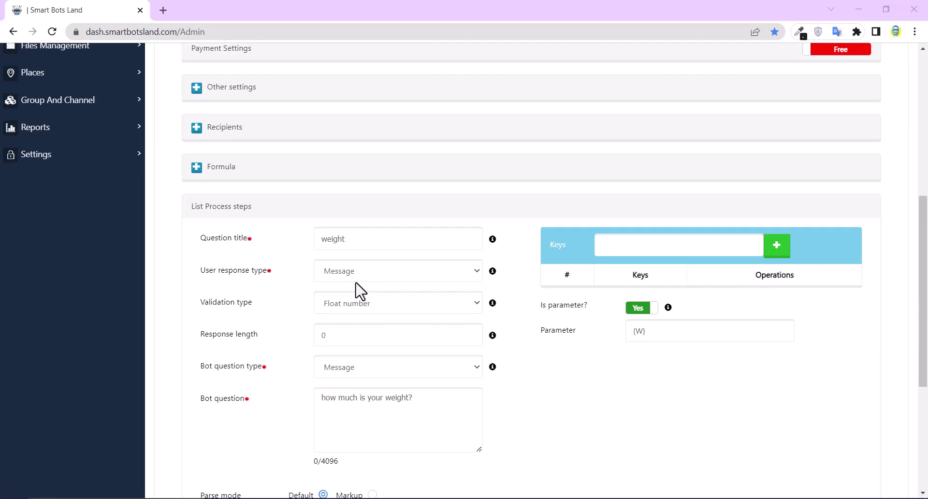
Keep the weight step's validation type as Float number.
left_click(459, 304)
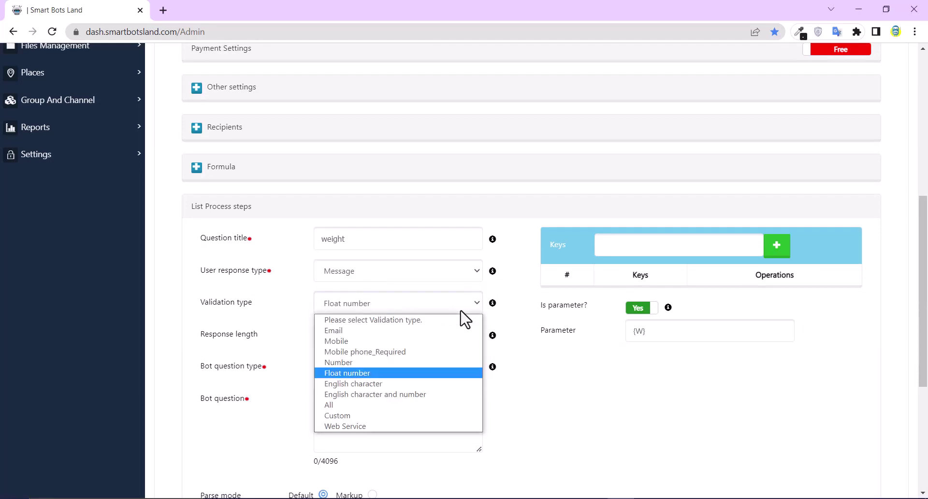
left_click(445, 374)
scroll(445, 376, "down", 3)
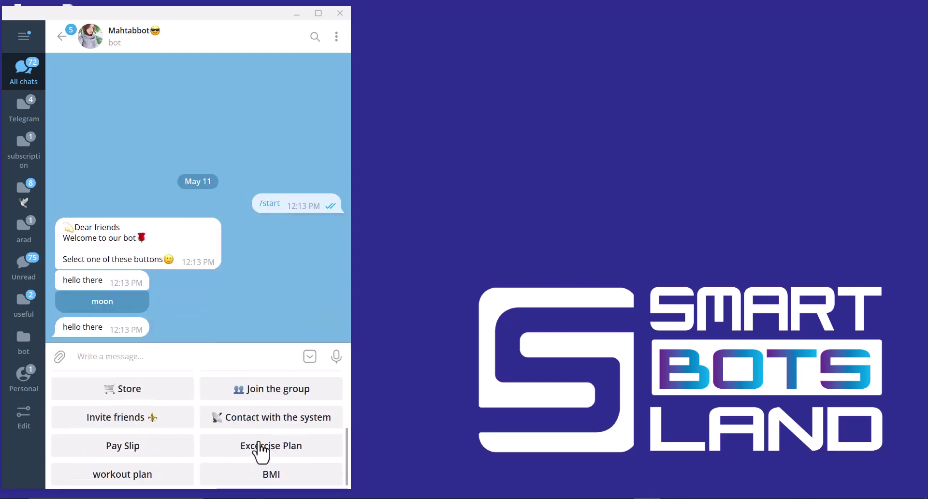
In Mahtabbot's Telegram chat, start BMI, send weight 54 and height 1.68, then confirm Yes.
left_click(269, 478)
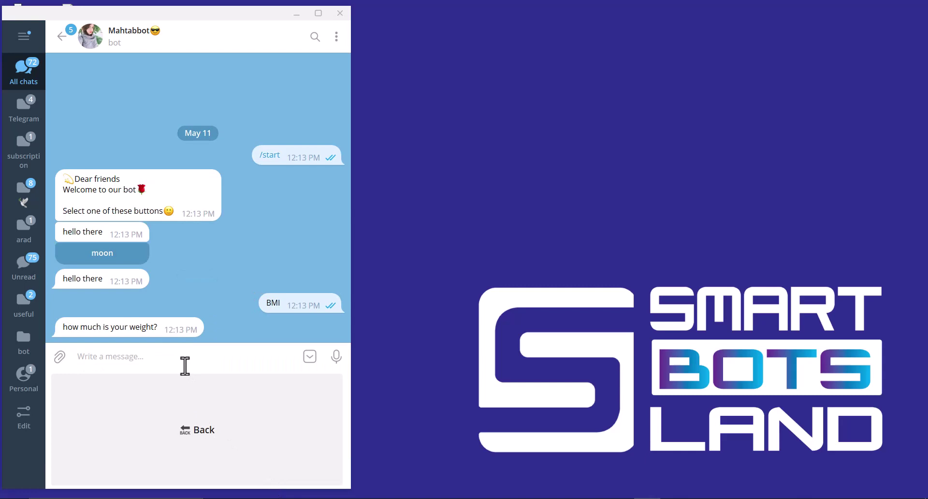
type("54")
key("Return")
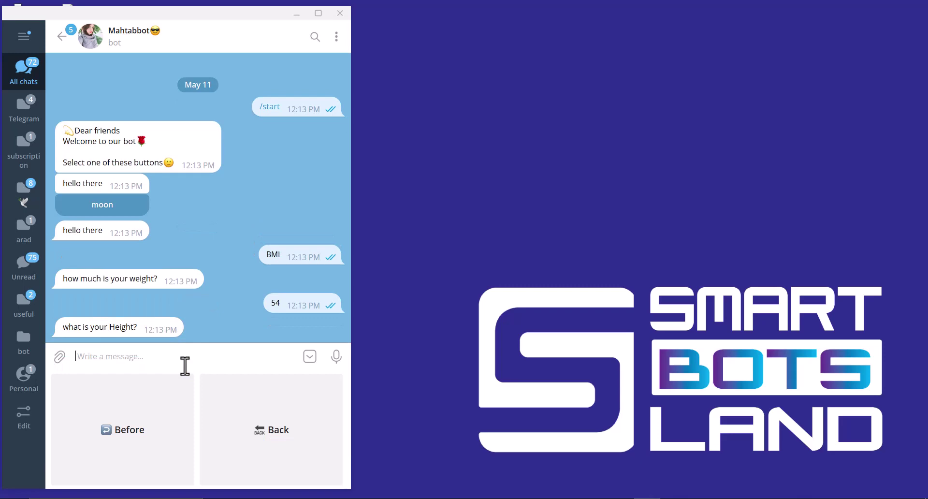
key("Return")
left_click(158, 452)
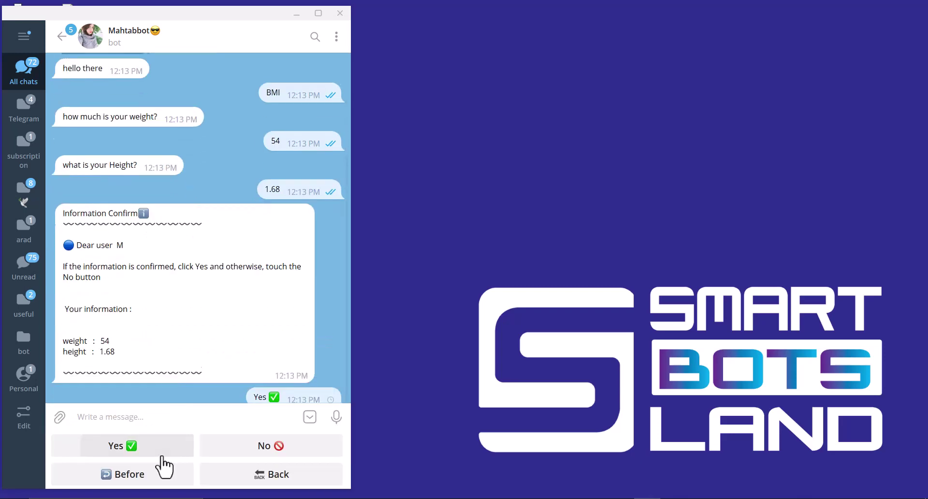